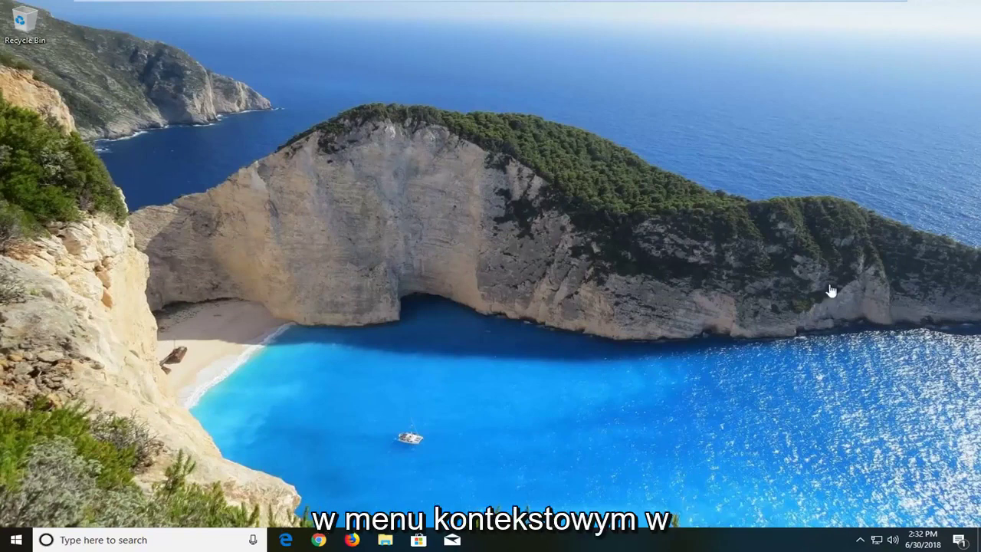
- Check the Desktop folder's context menu in File Explorer, then close File Explorer
click(386, 542)
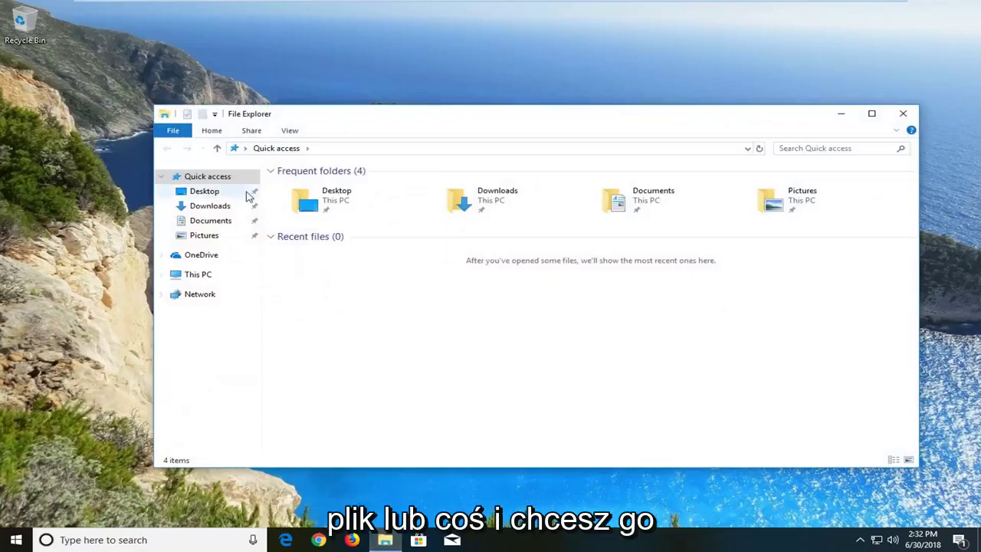
right_click(327, 203)
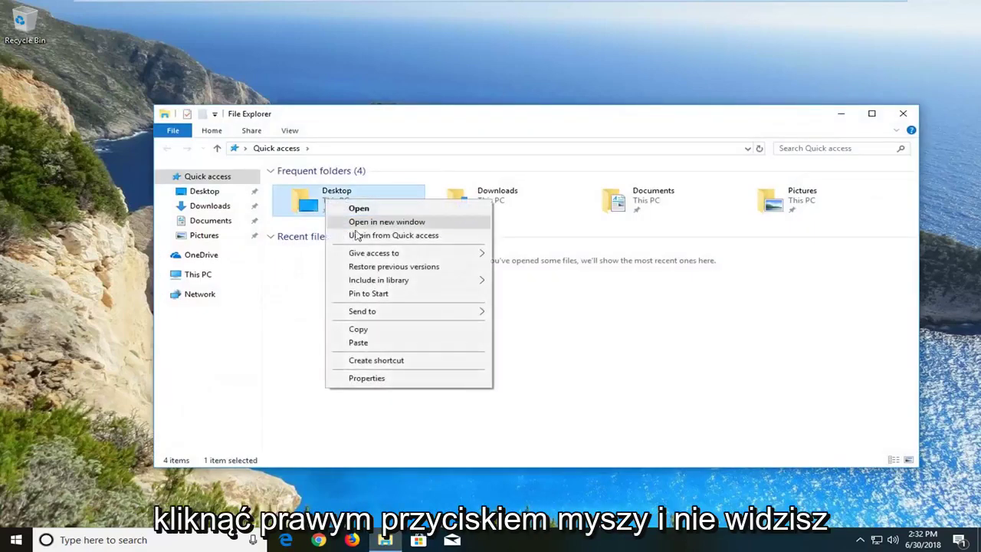
click(775, 375)
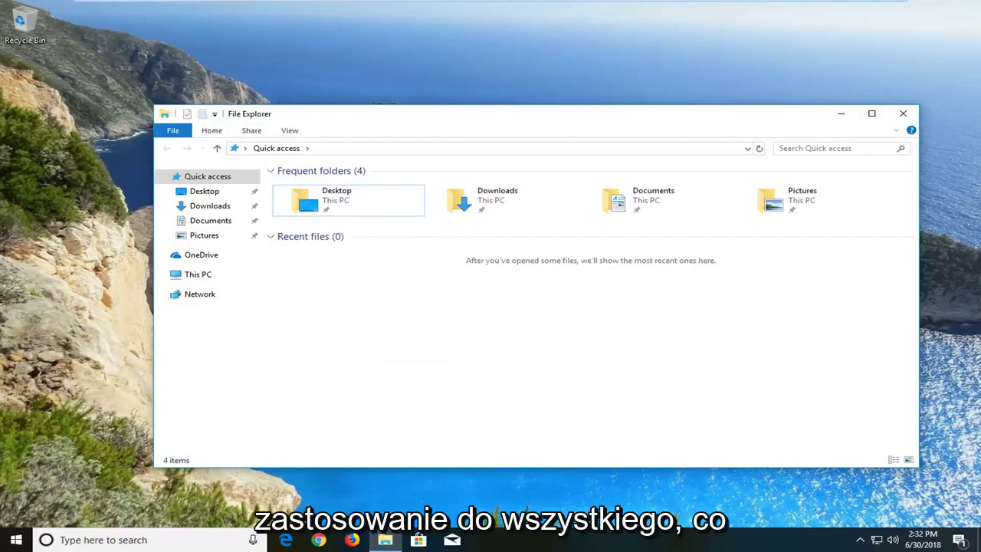
click(903, 113)
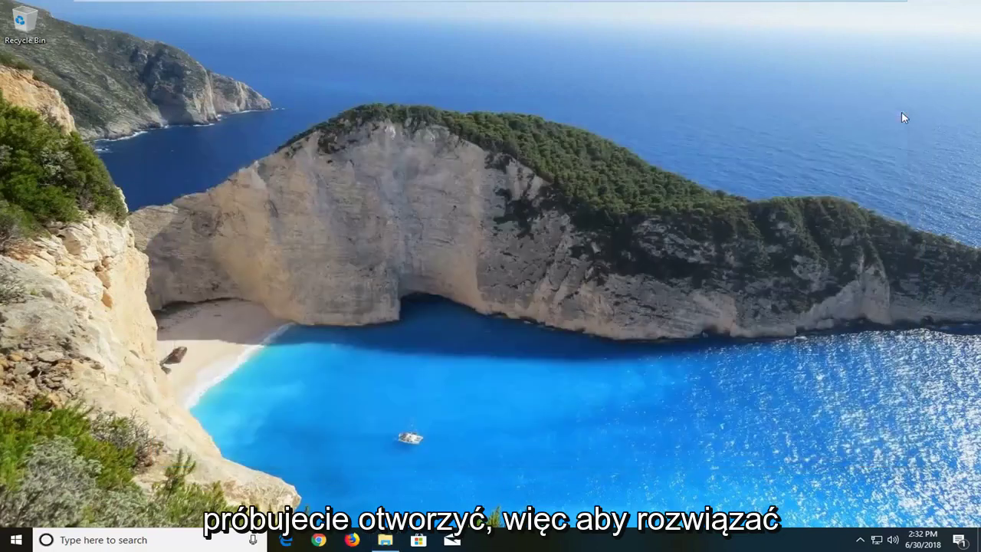
- Run Registry Editor as administrator from a Start search for regedit, accepting the UAC prompt
click(11, 532)
text(regedit)
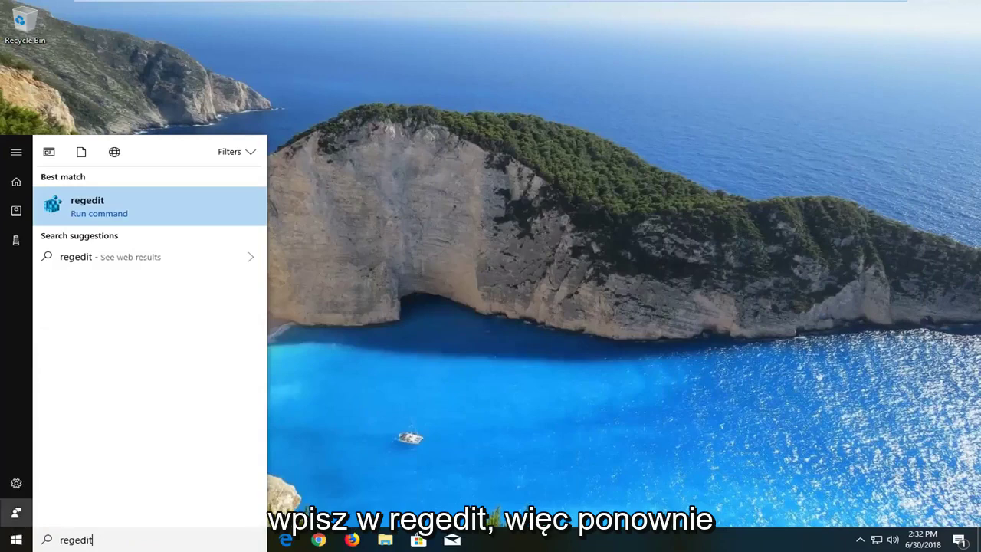
right_click(100, 204)
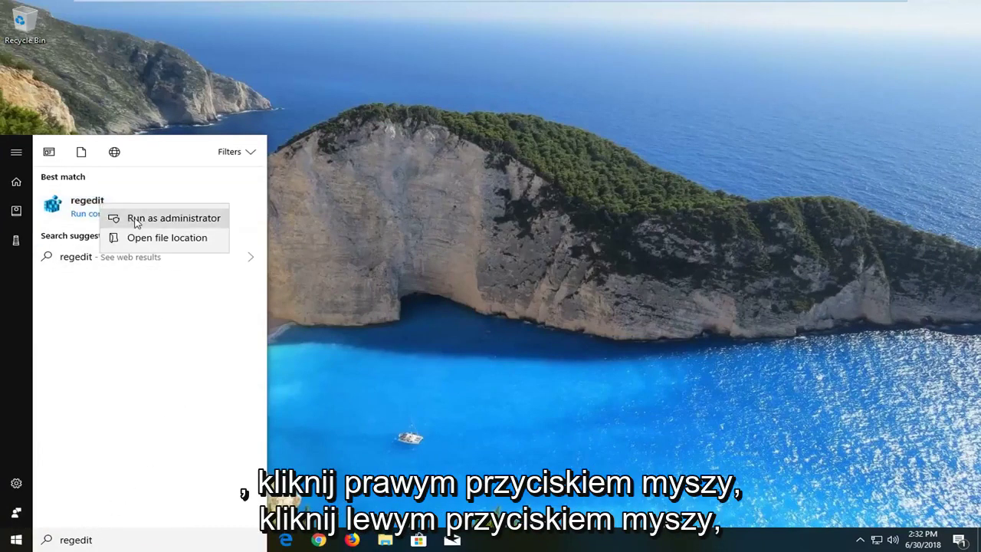
click(141, 221)
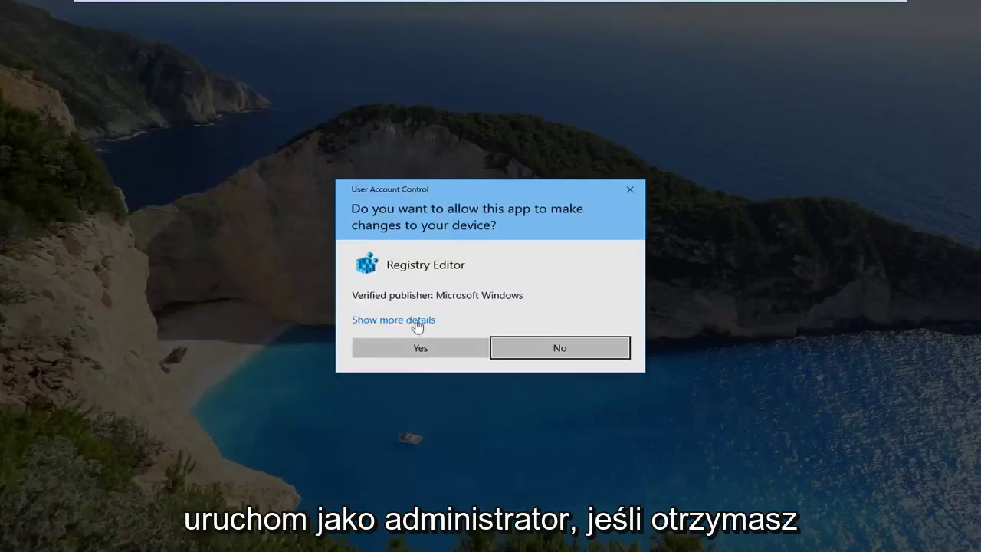
click(418, 348)
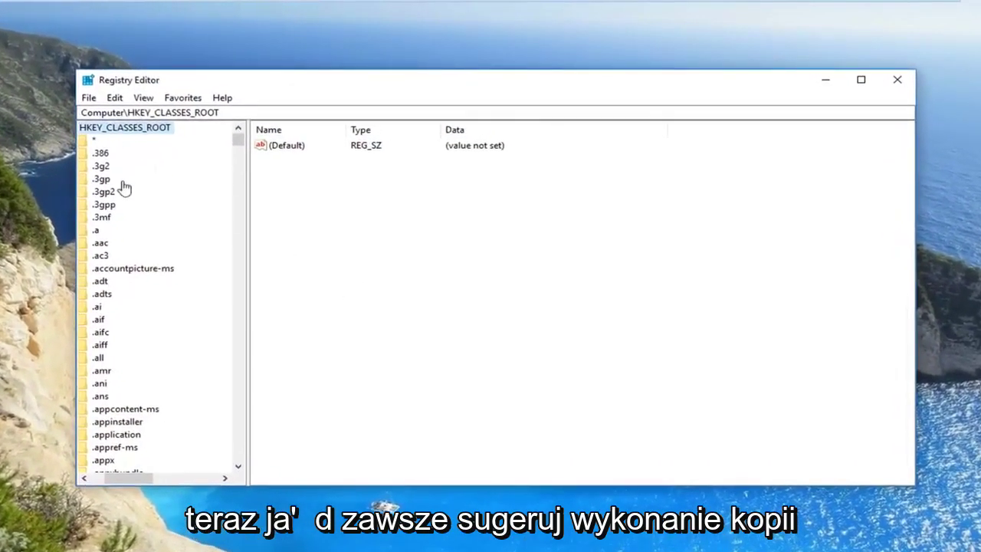
- Export the HKEY_CLASSES_ROOT branch to a registry file named Backup on the Desktop
drag(121, 483, 88, 481)
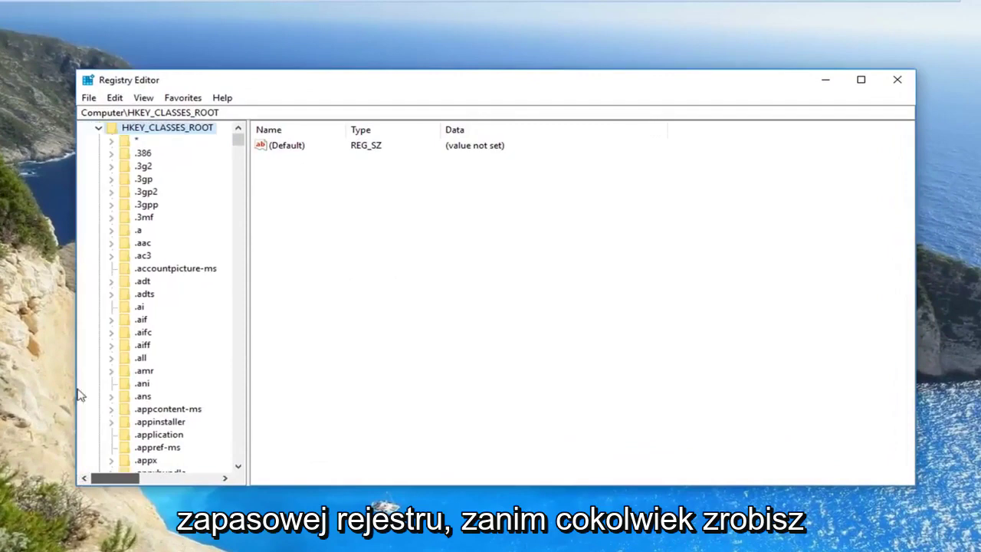
click(98, 127)
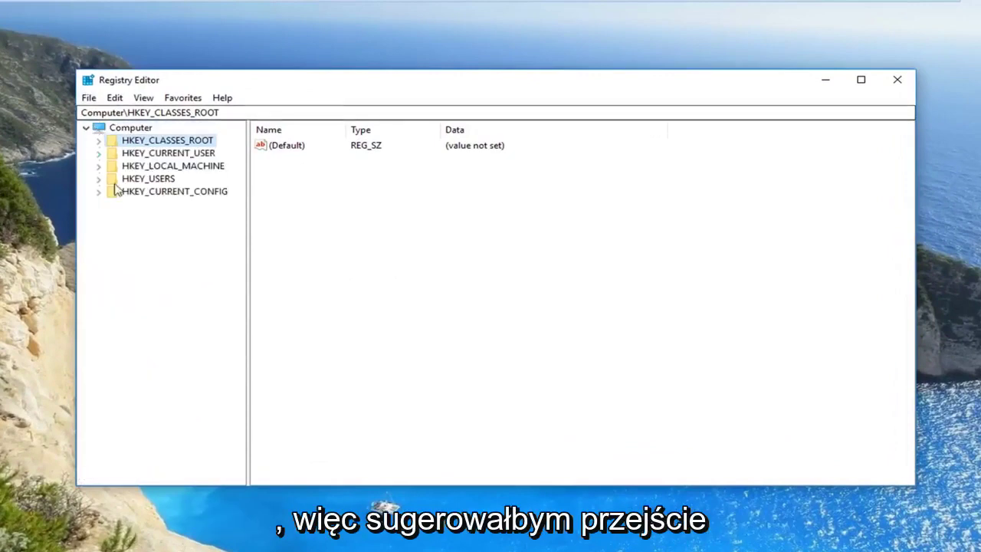
click(89, 98)
click(92, 130)
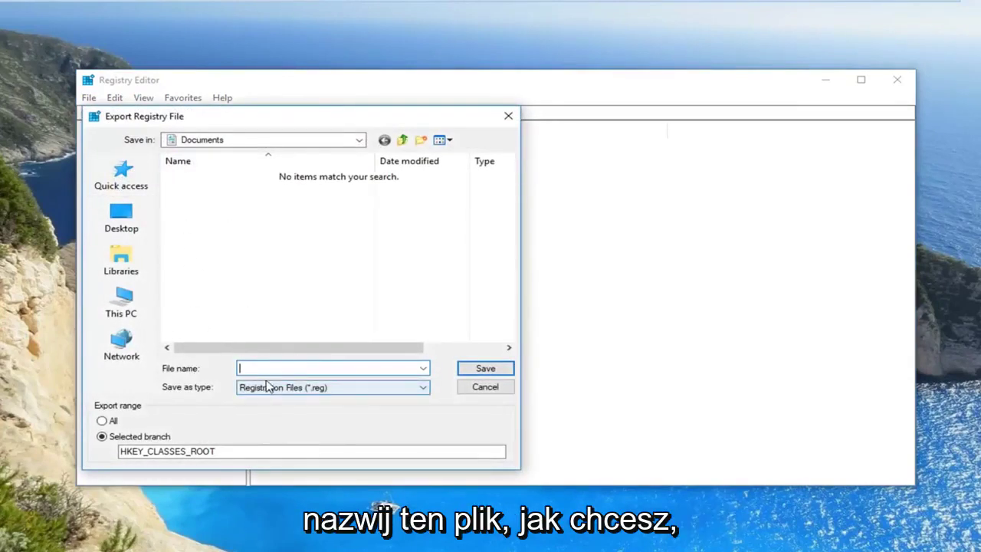
text(Backup)
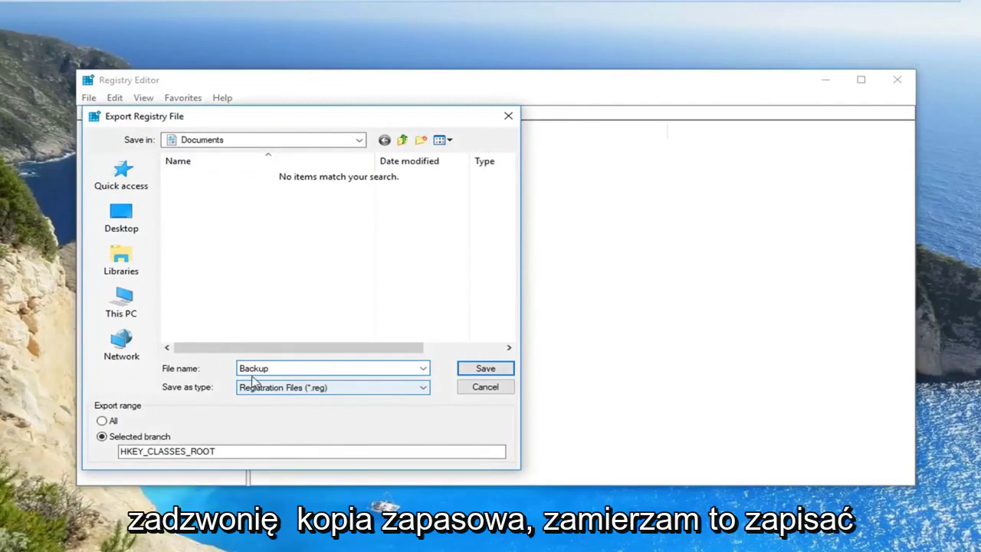
click(119, 219)
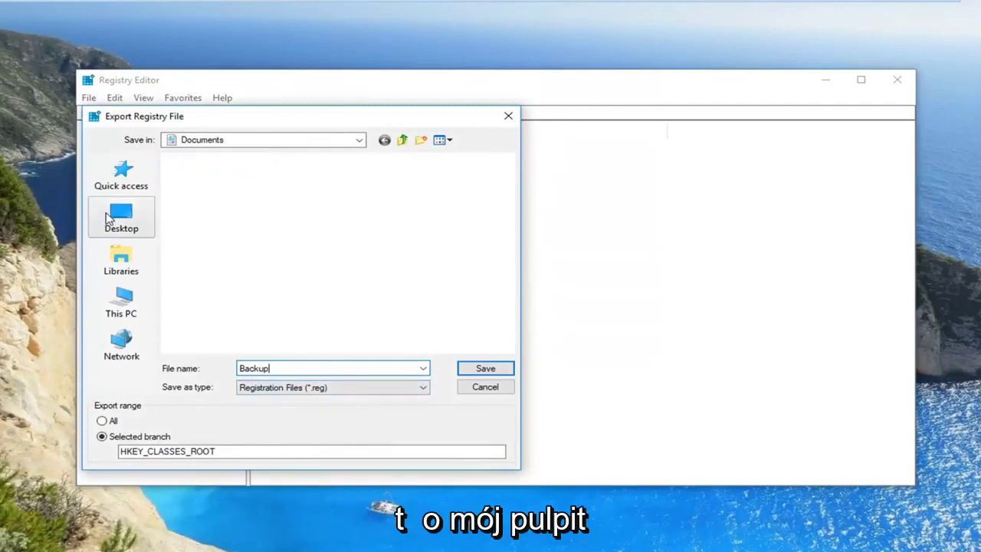
click(485, 369)
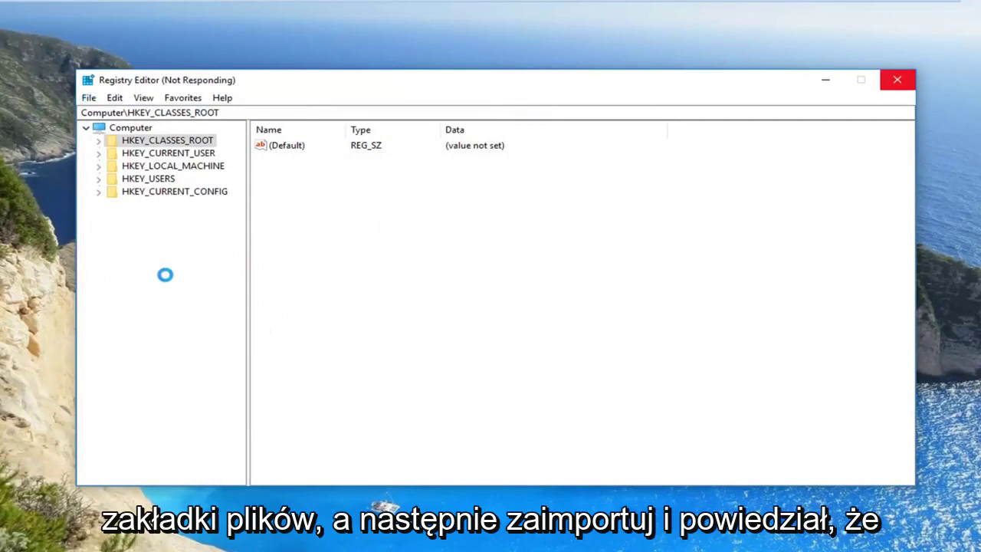
- Find the Desktop Backup .reg file in the Import dialog, then cancel without restoring
mouse_move(168, 82)
mouse_down()
mouse_move(184, 79)
mouse_move(172, 84)
mouse_up()
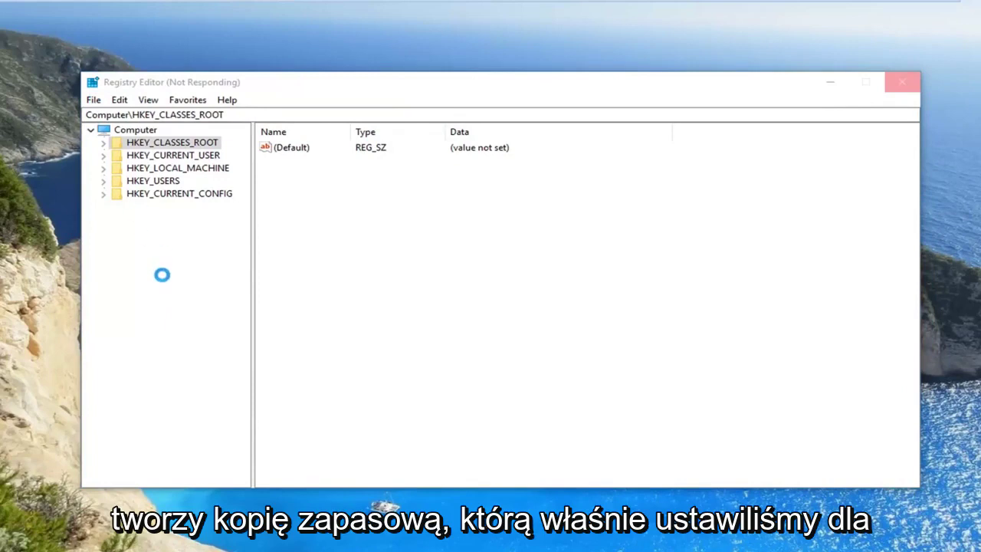
click(120, 100)
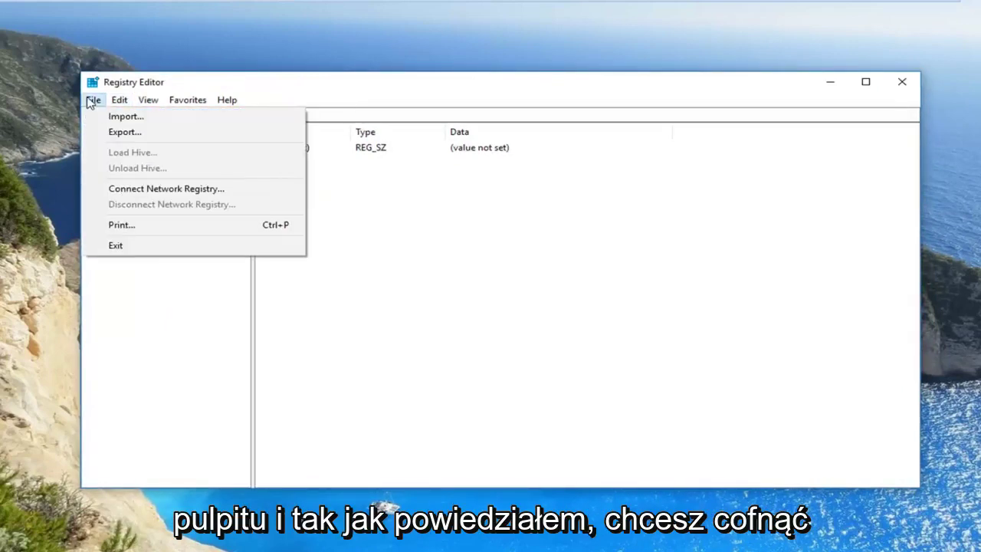
click(93, 101)
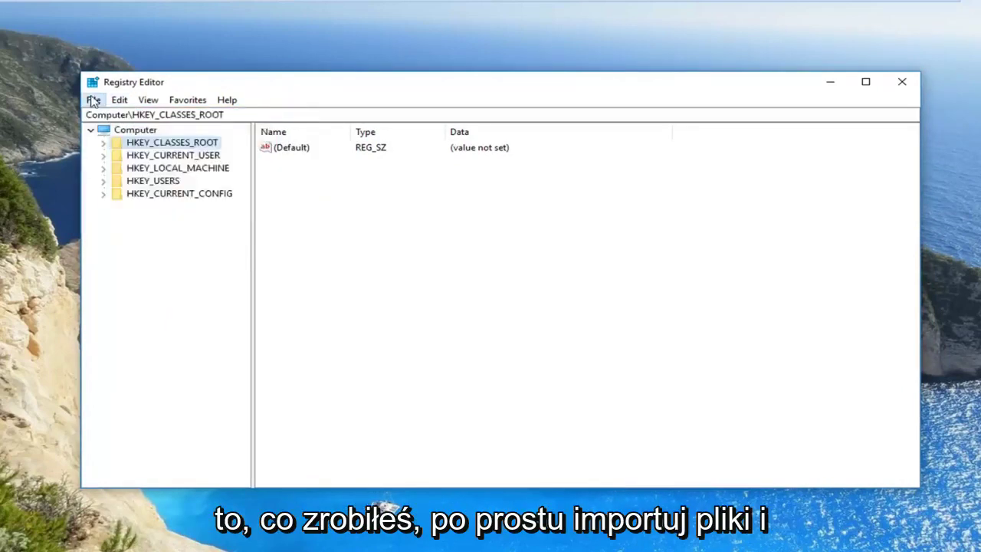
click(93, 100)
click(115, 117)
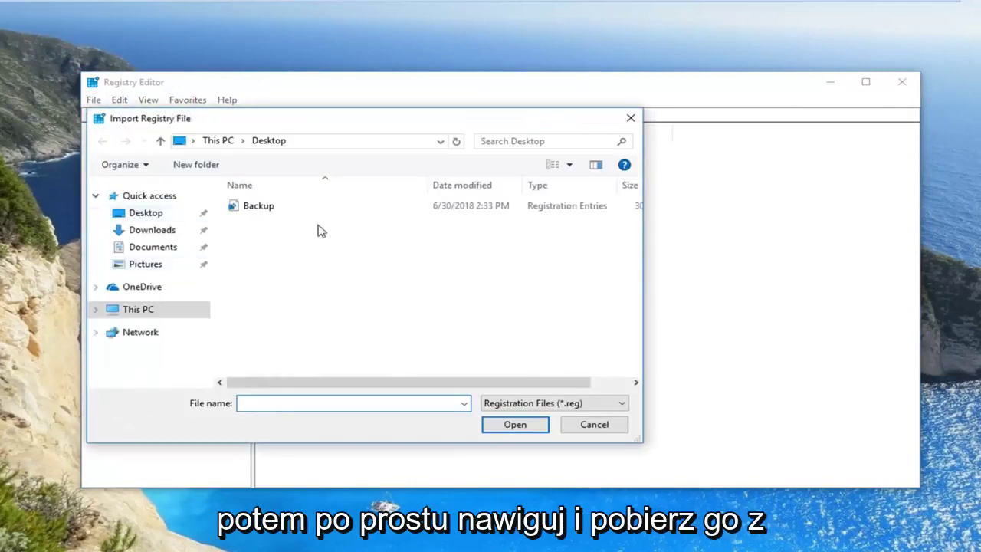
click(266, 206)
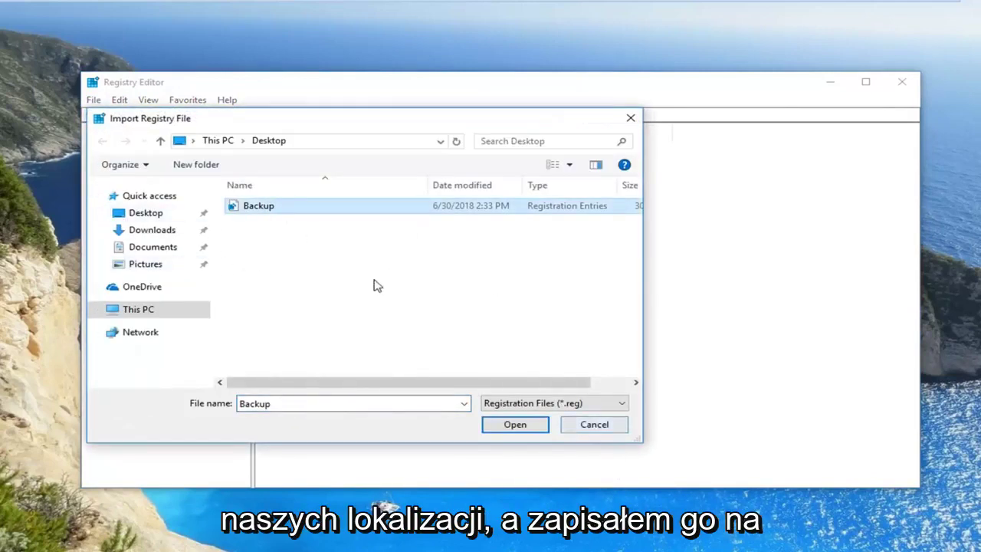
click(577, 422)
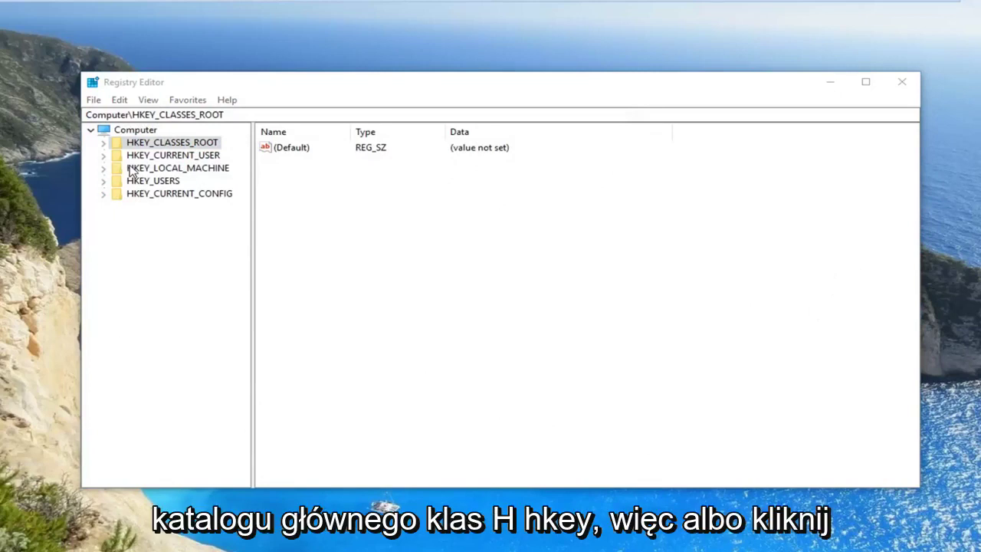
- Expand HKEY_CLASSES_ROOT\*\shellex, widen the key tree, and select ContextMenuHandlers
click(112, 150)
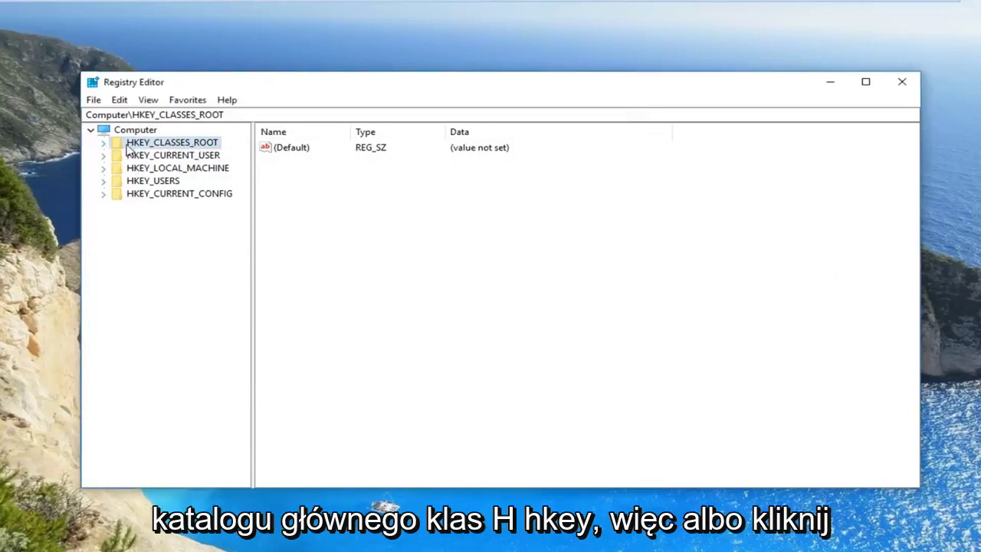
click(104, 145)
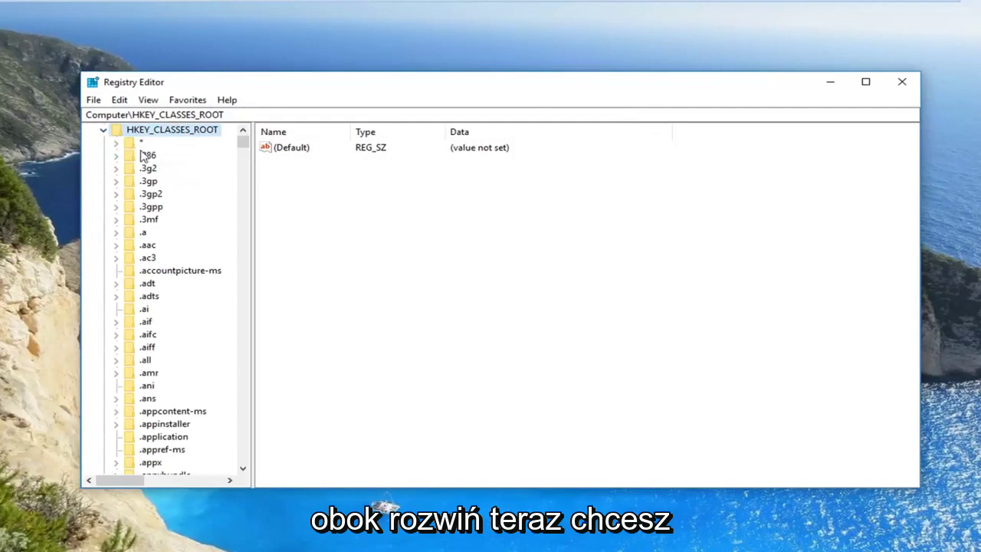
click(141, 146)
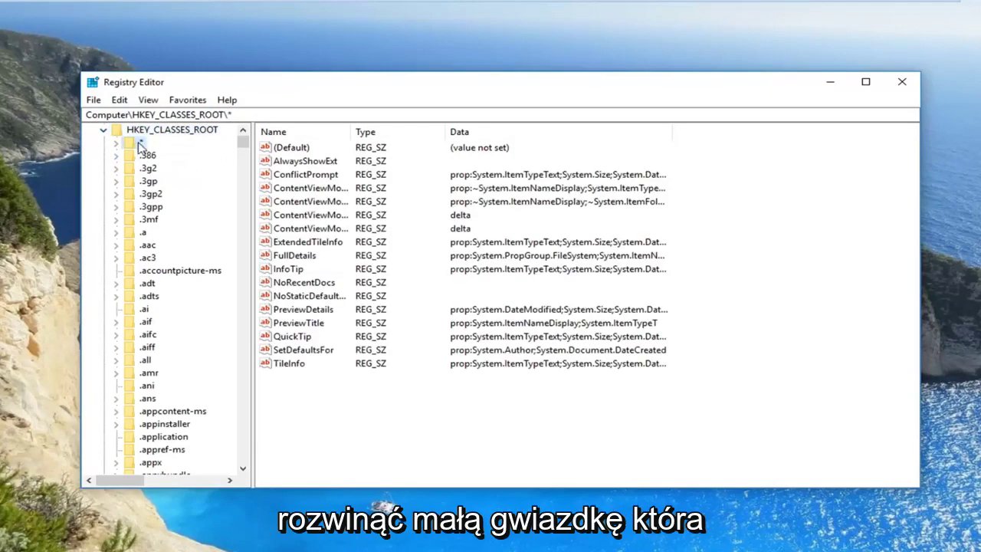
scroll(138, 157, up, 1)
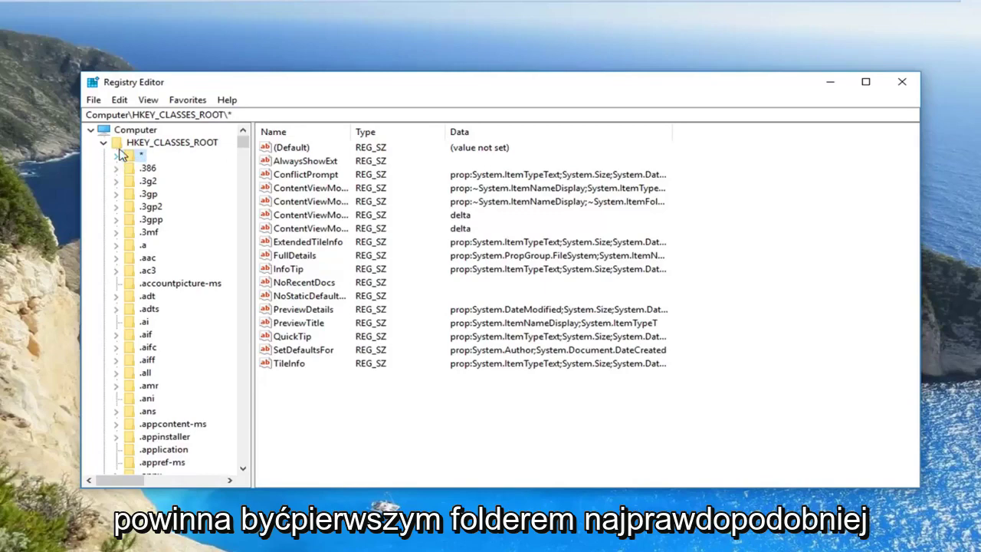
click(117, 157)
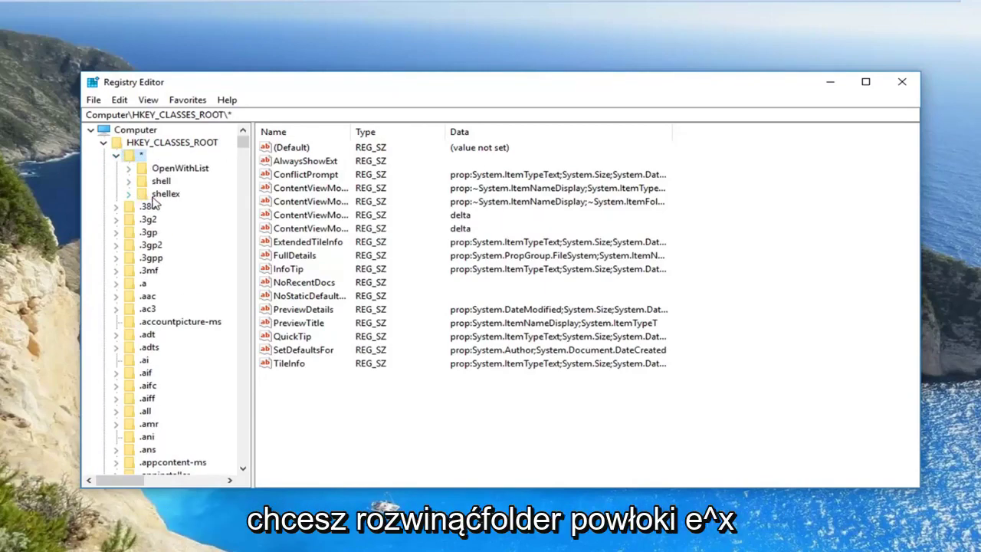
click(128, 194)
drag(256, 212, 302, 210)
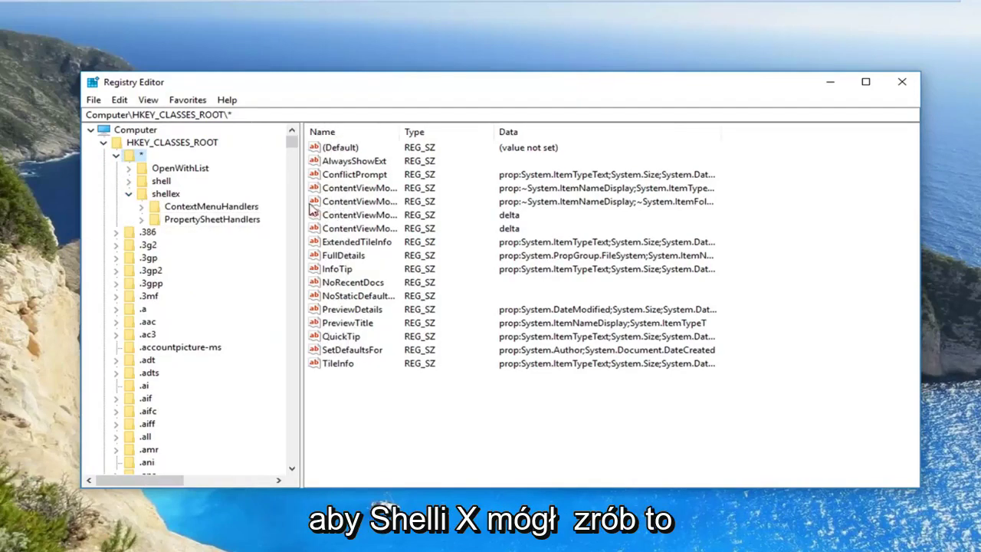
click(182, 211)
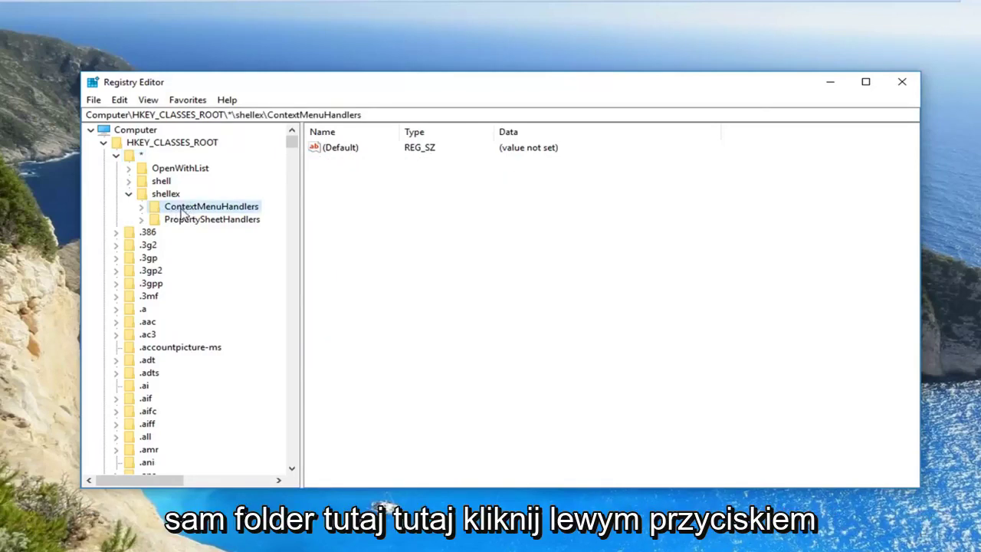
- Create a subkey named 'Open With' under ContextMenuHandlers using New > Key
right_click(184, 210)
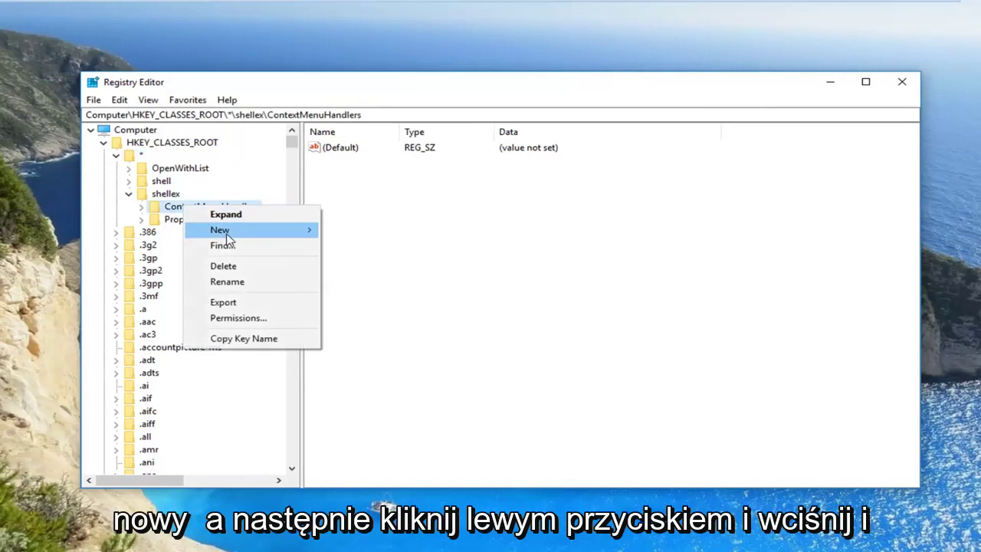
mouse_move(222, 233)
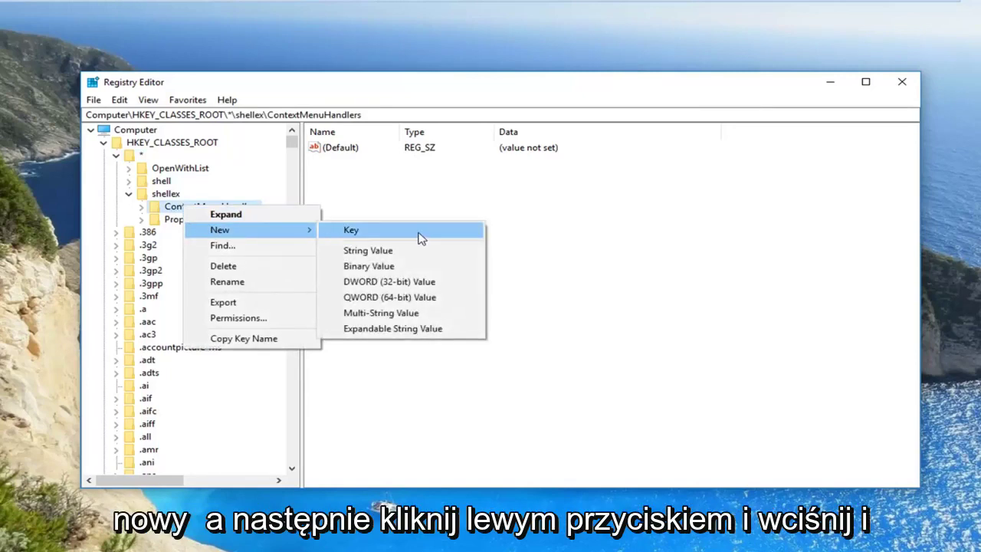
click(421, 239)
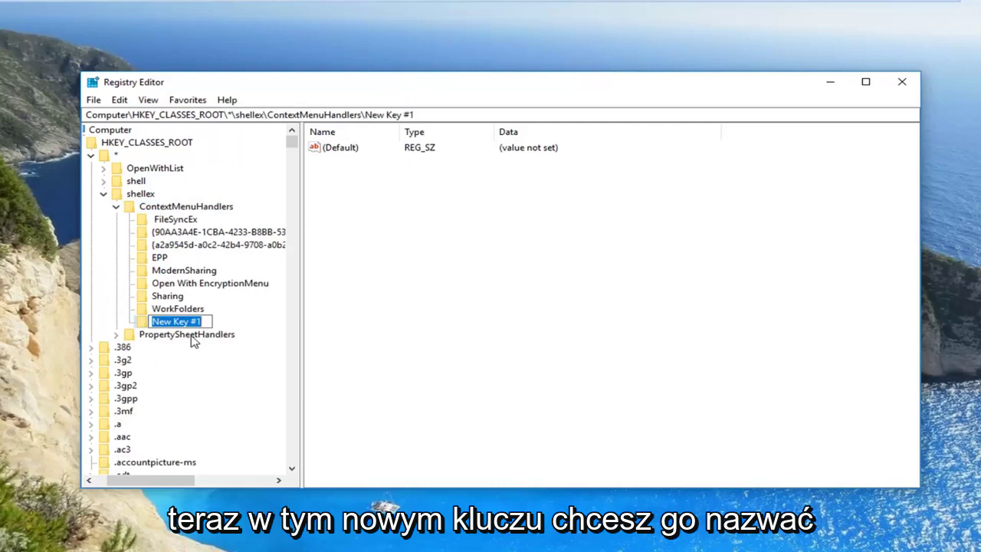
text(Ope)
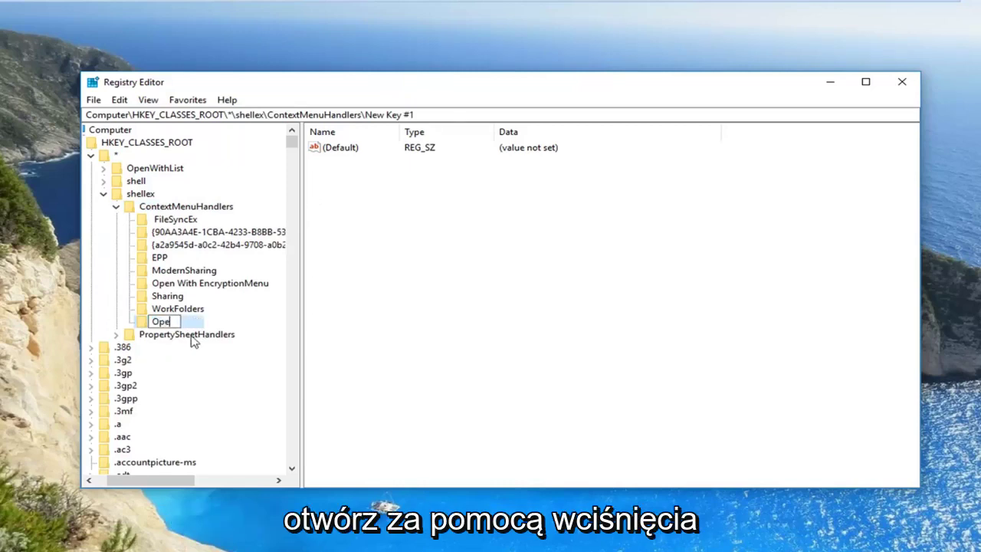
text(n With)
key(Return)
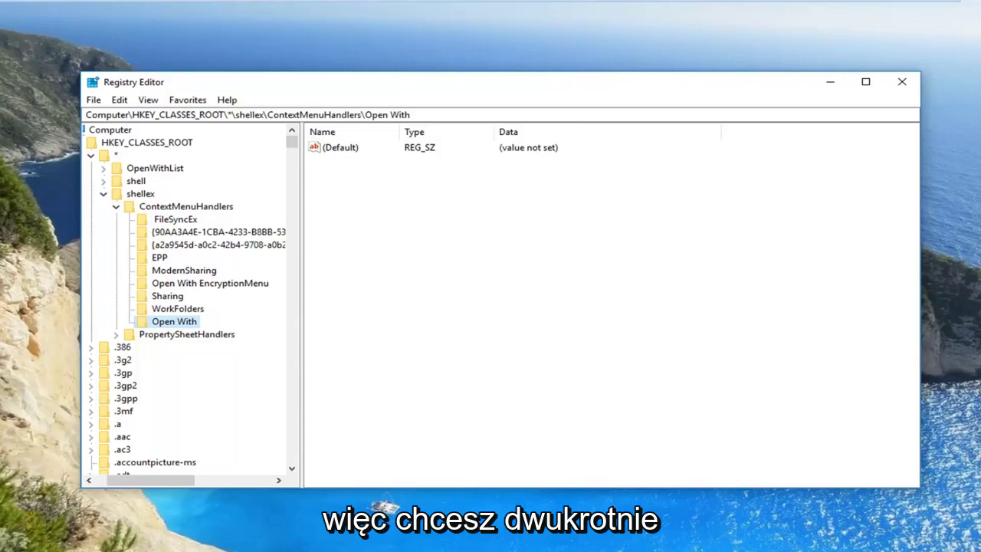
- Paste {09799AFB-AD67-11d1-ABCD-00C04FC30936} as the Open With (Default) data, then close Registry Editor
double_click(339, 149)
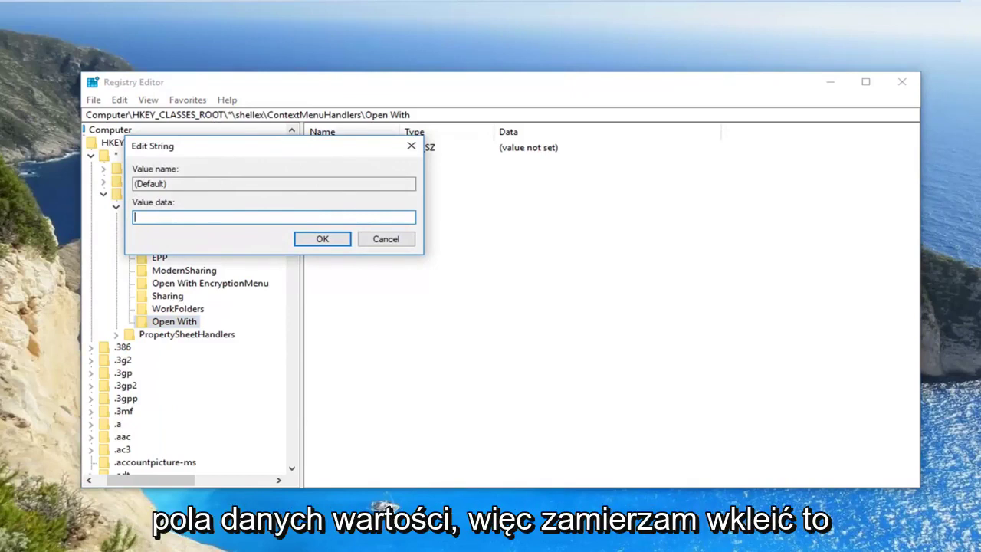
text({09799AFB-AD67-11d1-ABCD-00C04FC30936})
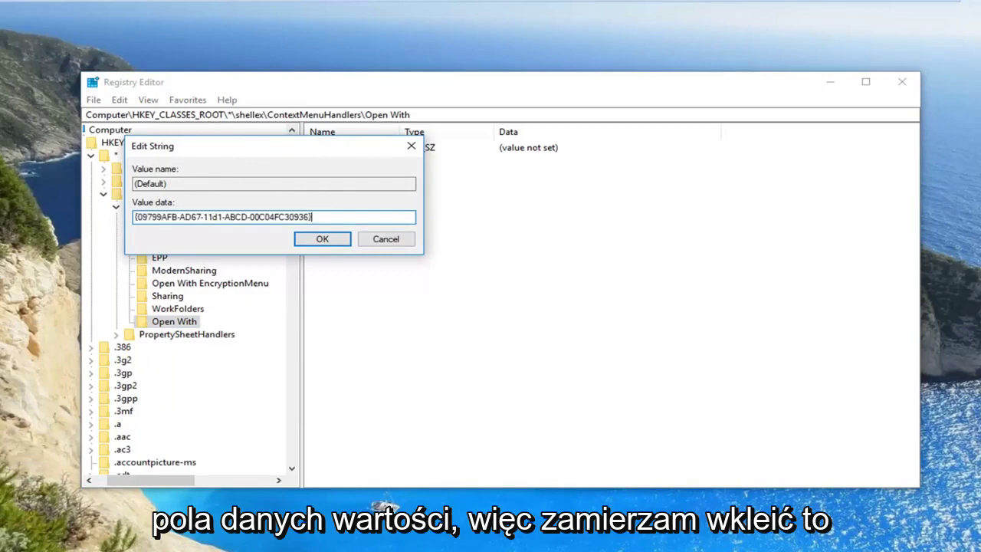
click(322, 239)
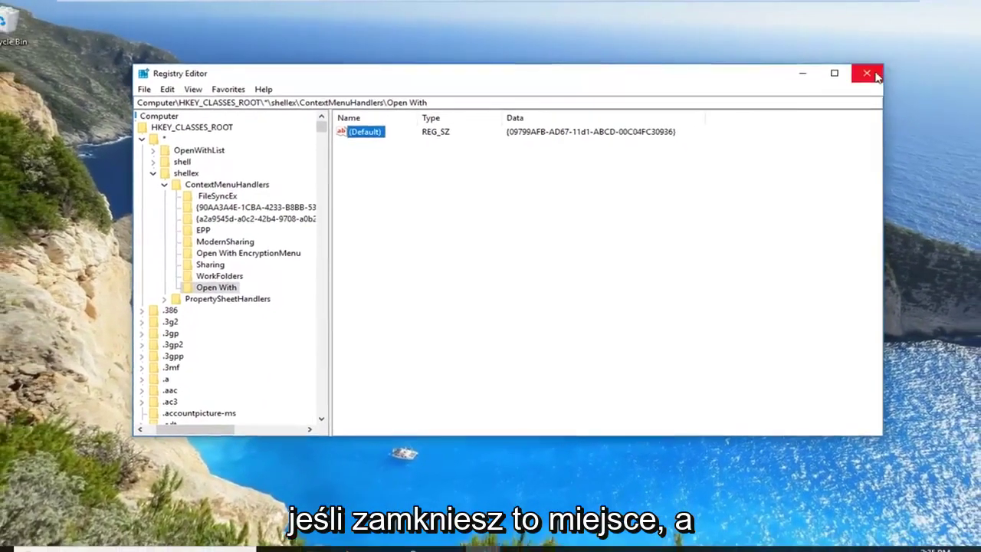
click(902, 81)
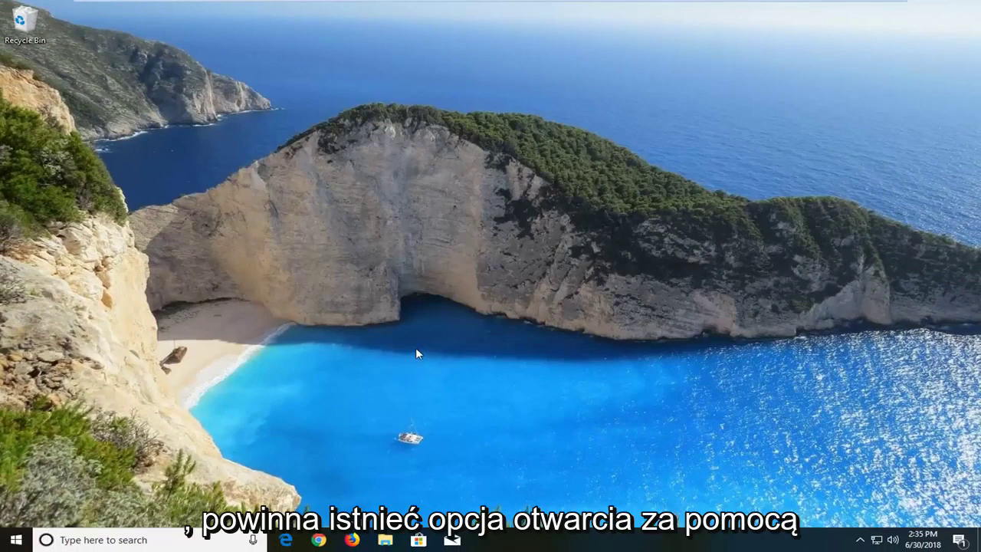
- Browse the Documents, Downloads and Desktop folders in File Explorer, then close it
click(385, 539)
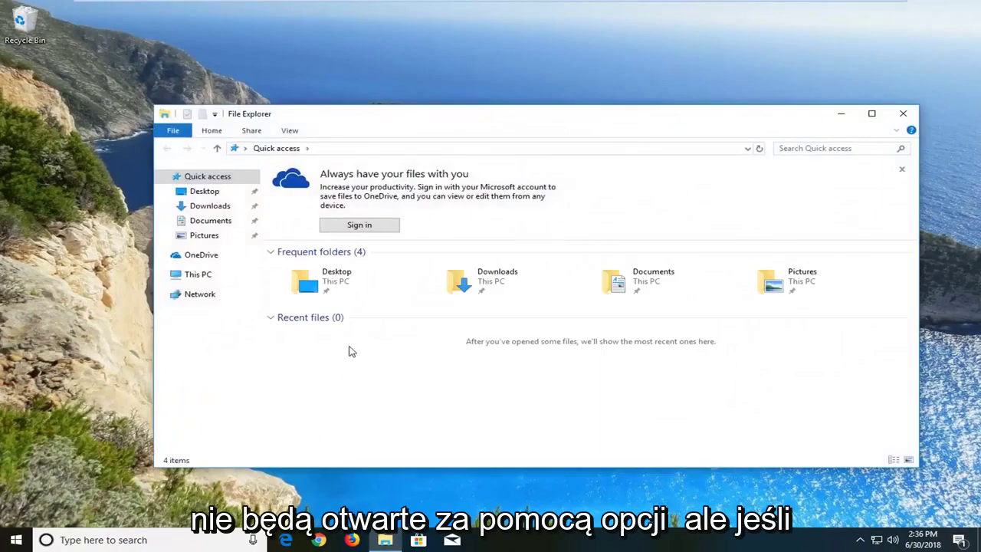
click(215, 221)
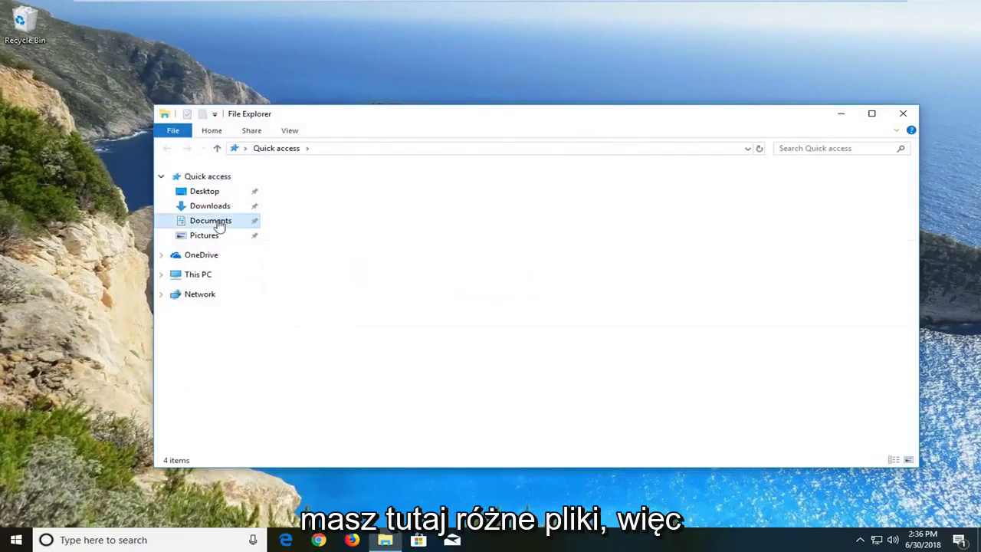
click(203, 206)
click(203, 192)
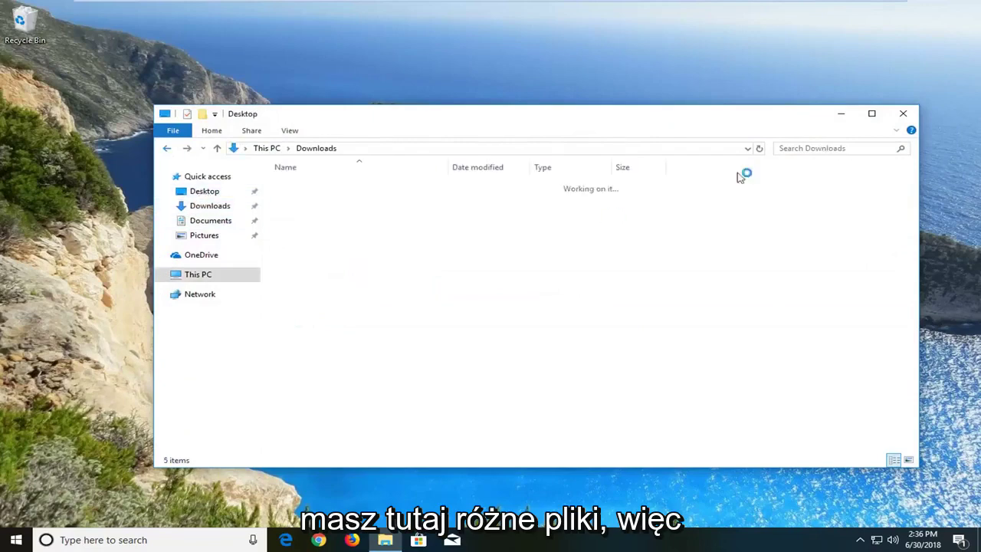
click(903, 114)
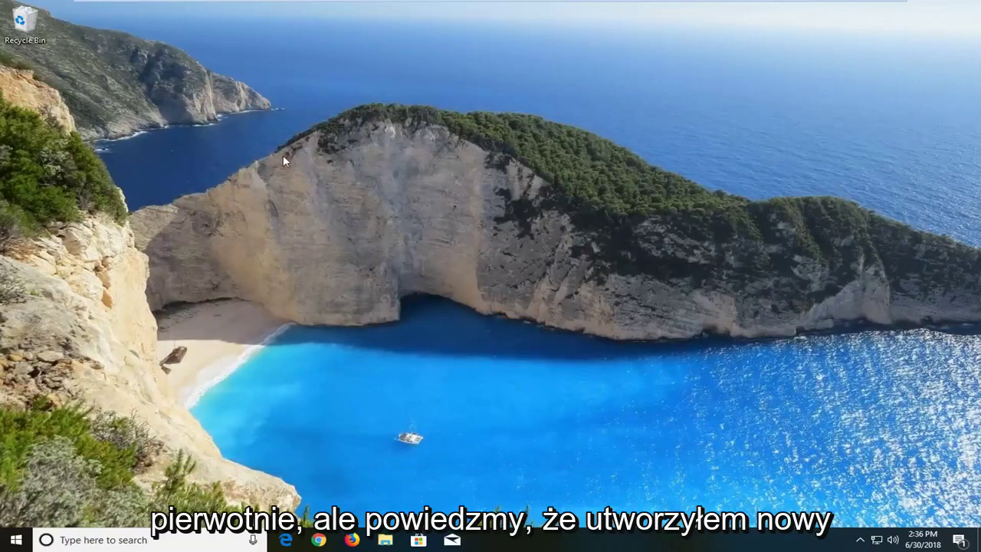
- Create a new text document named 'word' on the desktop
right_click(278, 156)
mouse_move(320, 260)
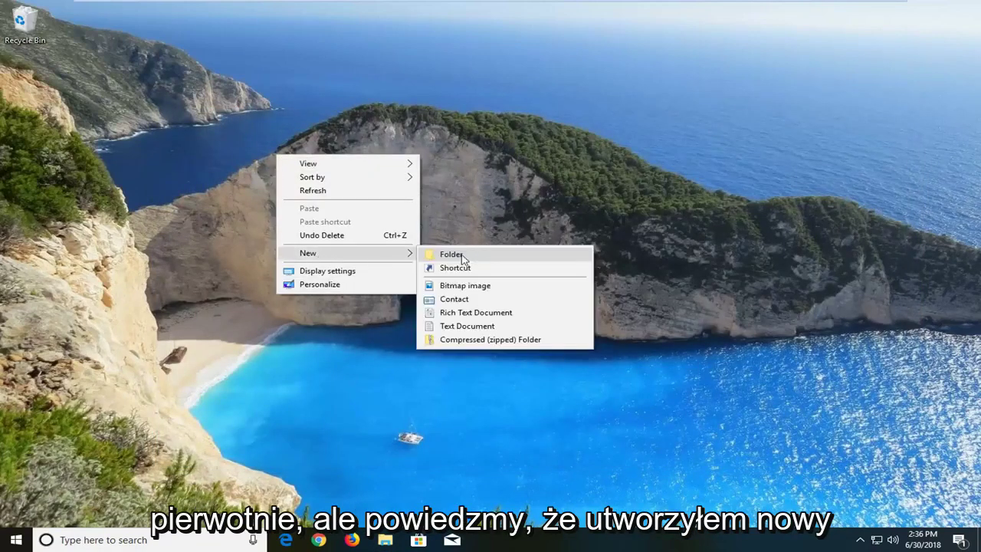
click(442, 312)
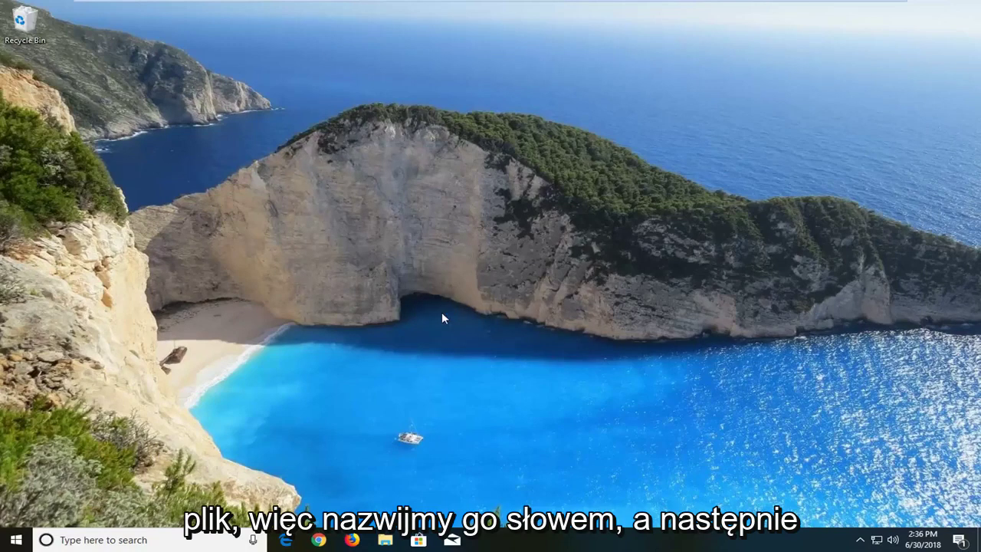
text(word)
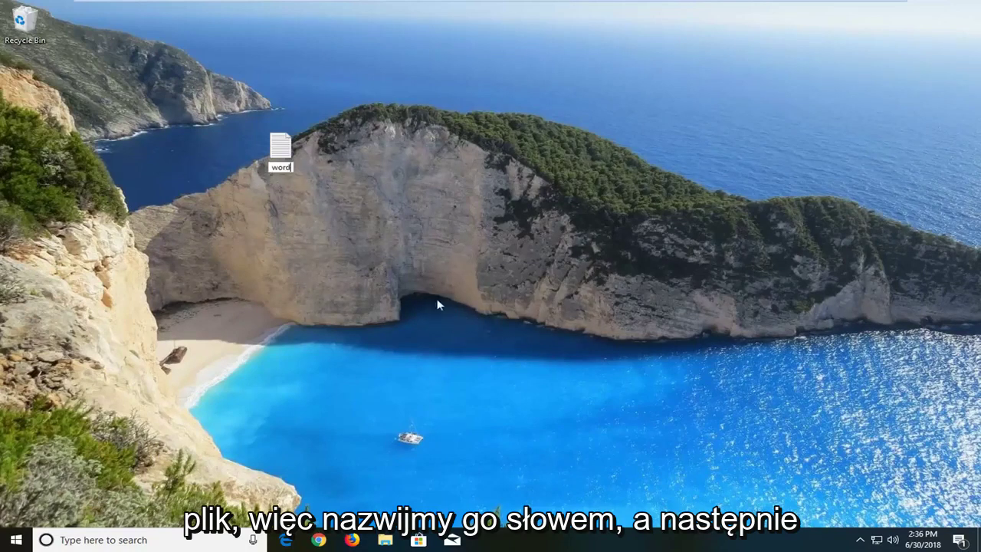
key(Return)
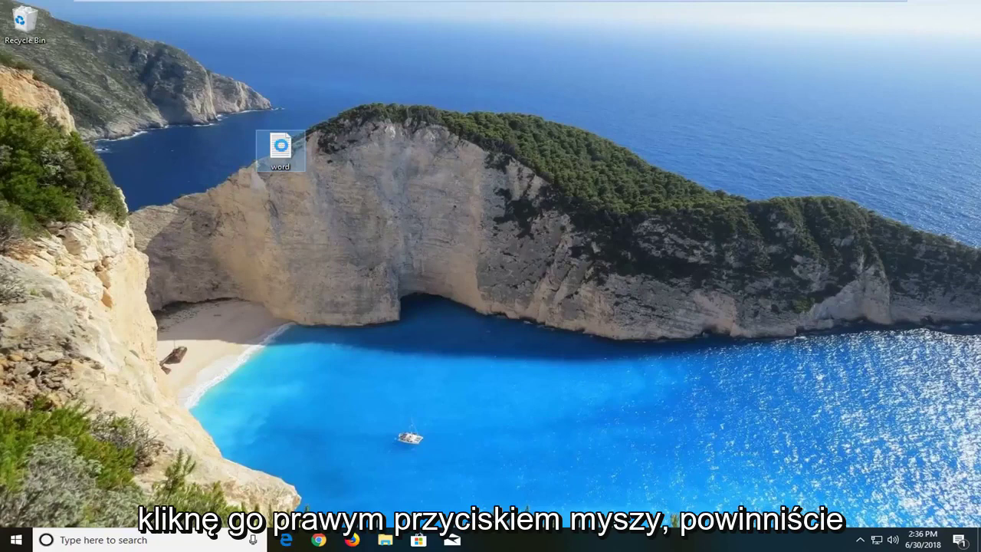
- Confirm the word file's Open with submenu lists Notepad and WordPad
right_click(282, 147)
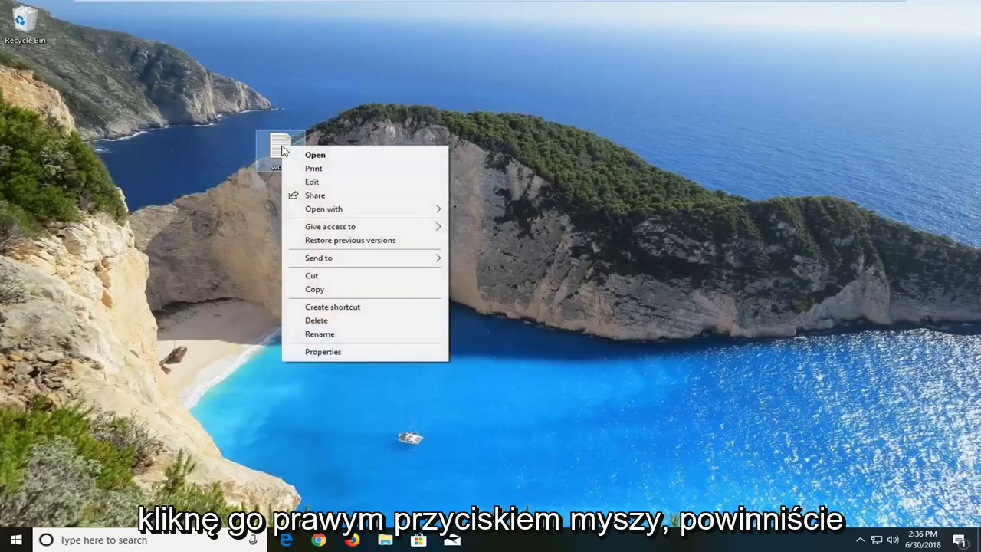
mouse_move(361, 213)
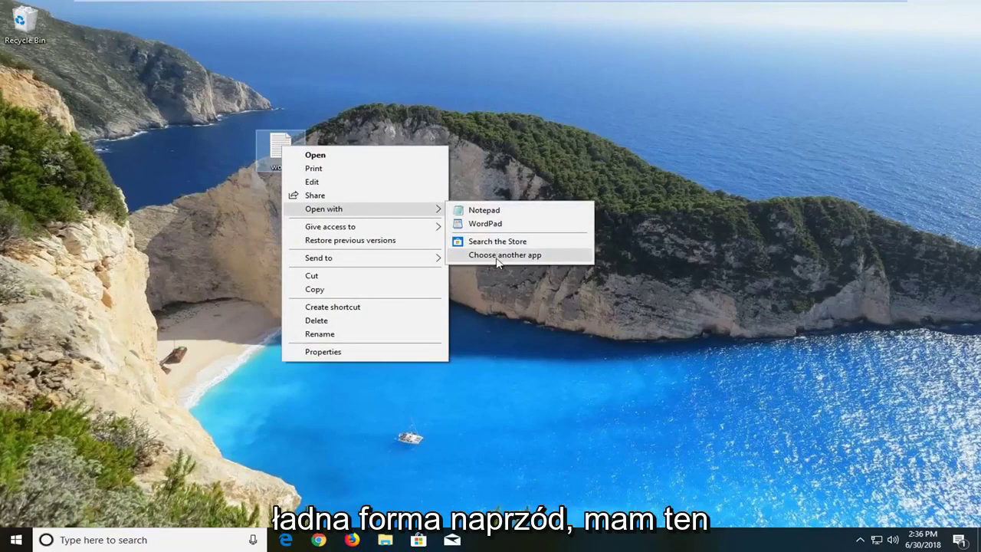
click(570, 143)
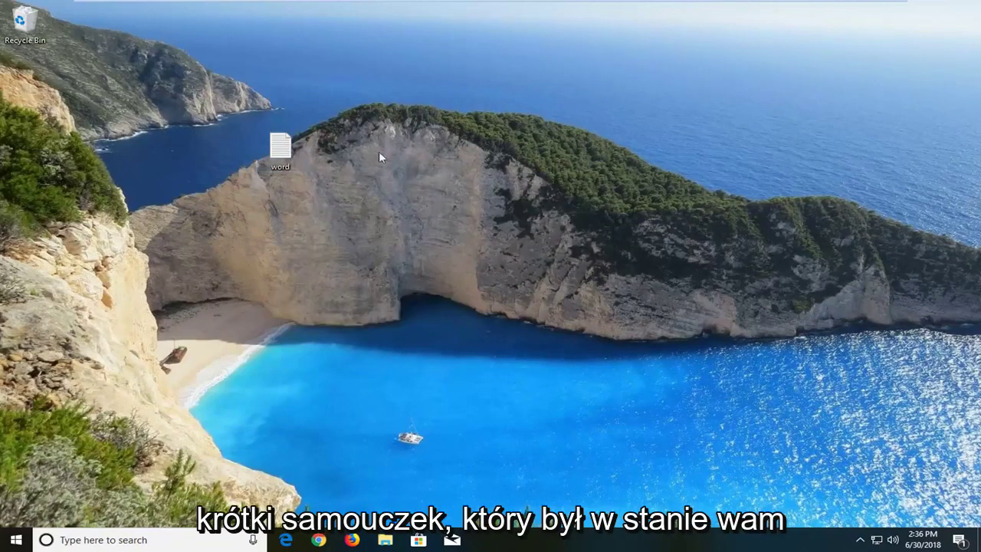